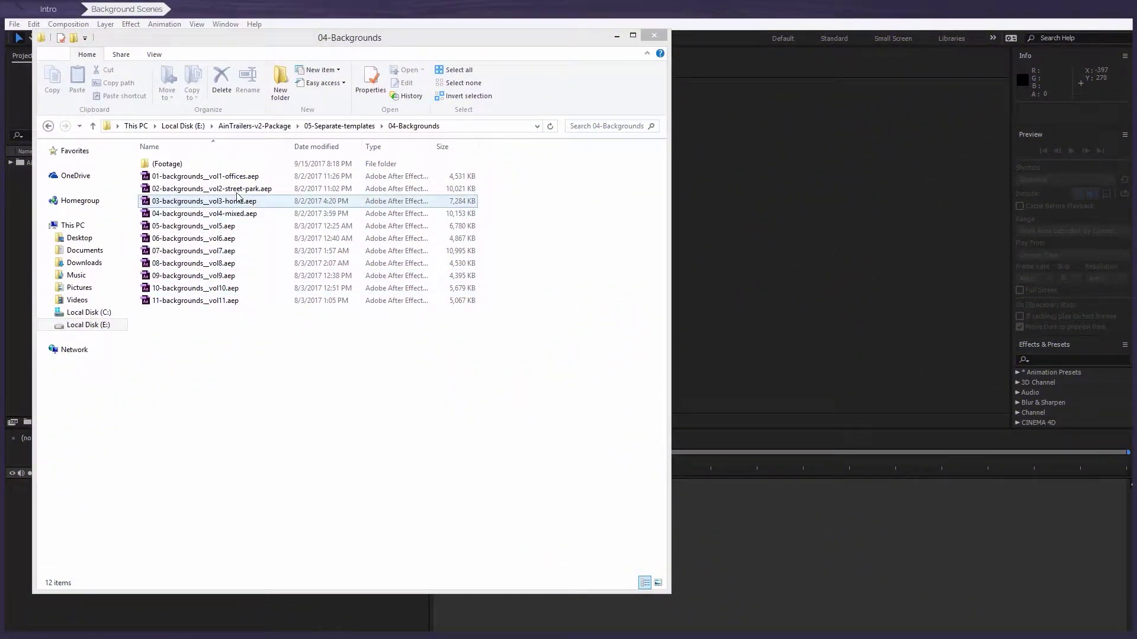
Step: Select 02-backgrounds_vol2-street-park.aep in the 04-Backgrounds folder
click(224, 189)
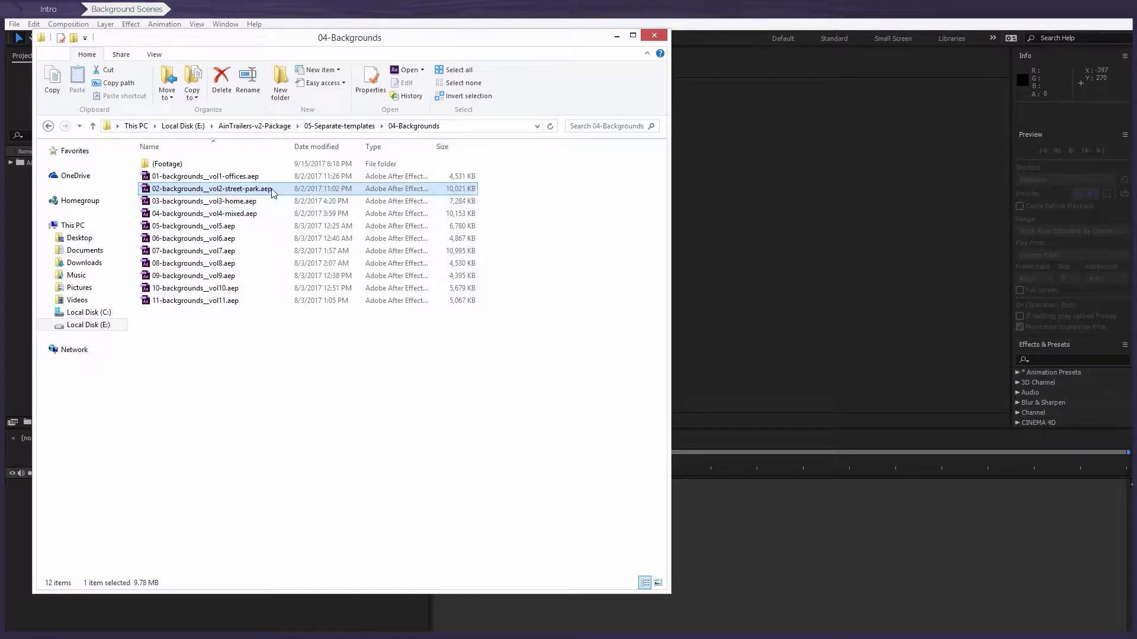
Step: Open the 11-park-night-1 scene from the Street-Park folder and scrub through it
click(653, 38)
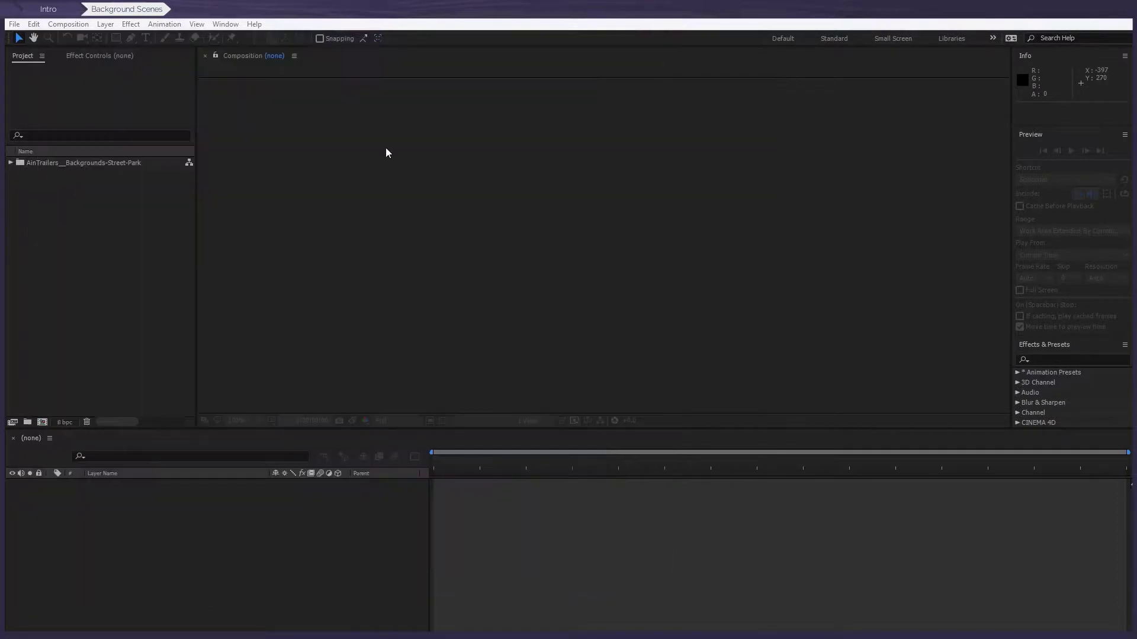
click(31, 164)
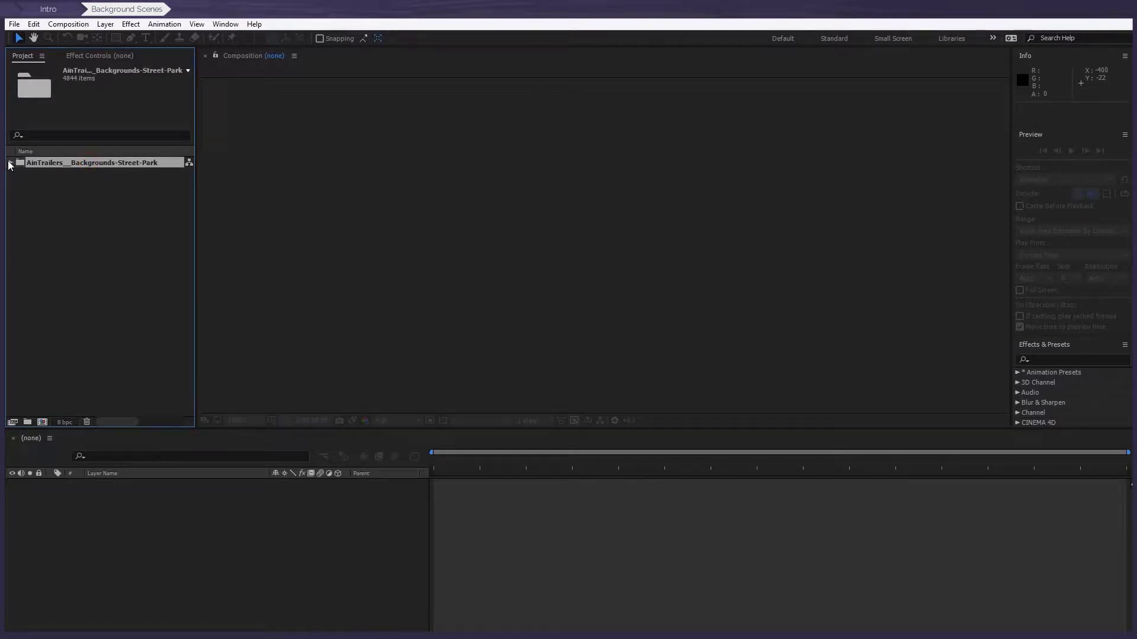
click(12, 162)
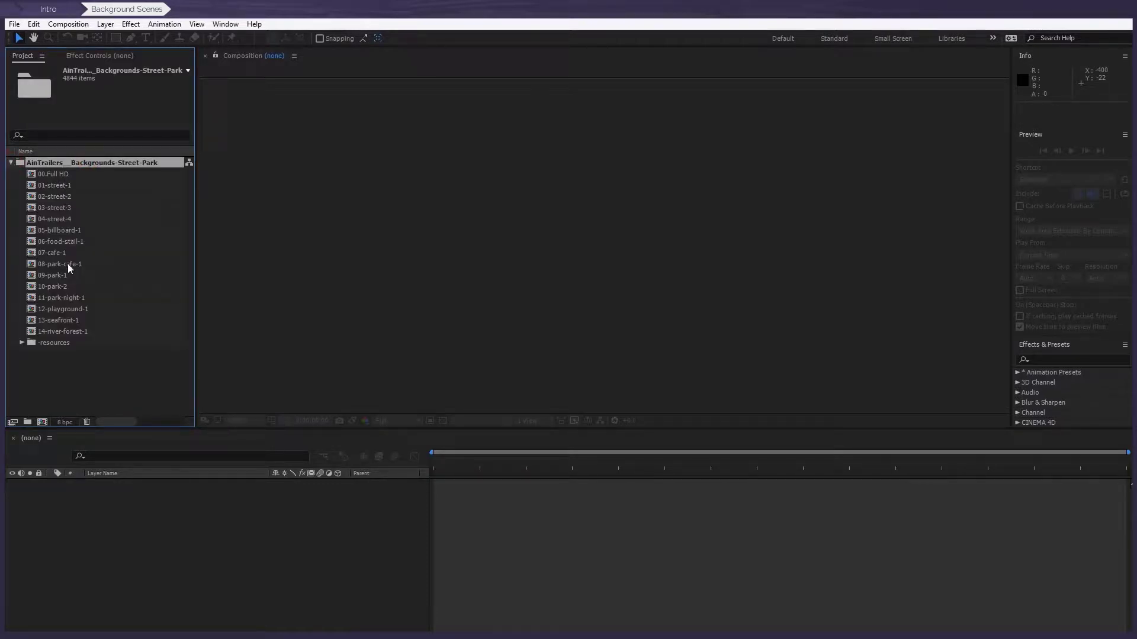
double_click(67, 298)
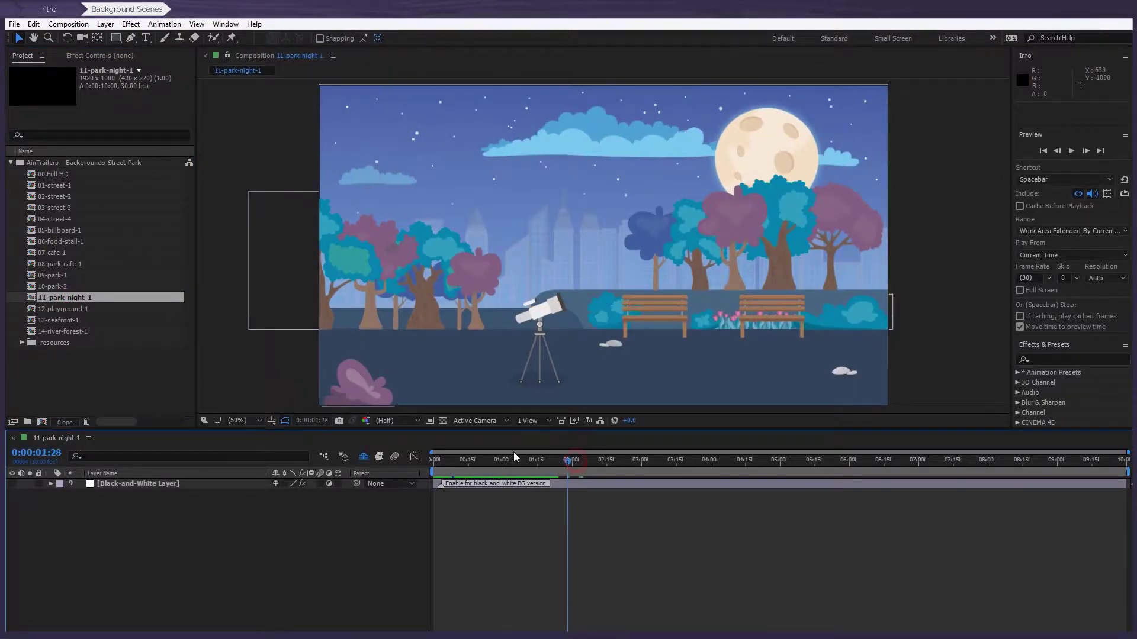
mouse_move(436, 458)
mouse_down()
mouse_move(560, 454)
mouse_move(534, 453)
mouse_up()
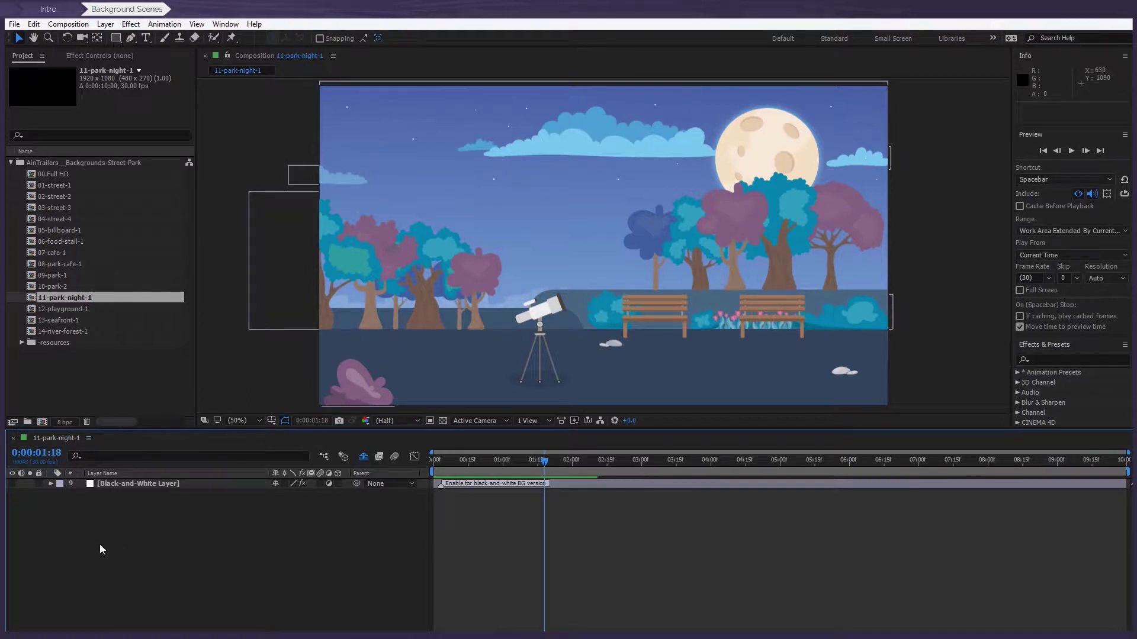
Step: Preview the scene with the Black-and-White layer on, then restore full colour
click(12, 485)
mouse_move(543, 464)
mouse_down()
mouse_move(459, 462)
mouse_move(586, 465)
mouse_up()
click(12, 485)
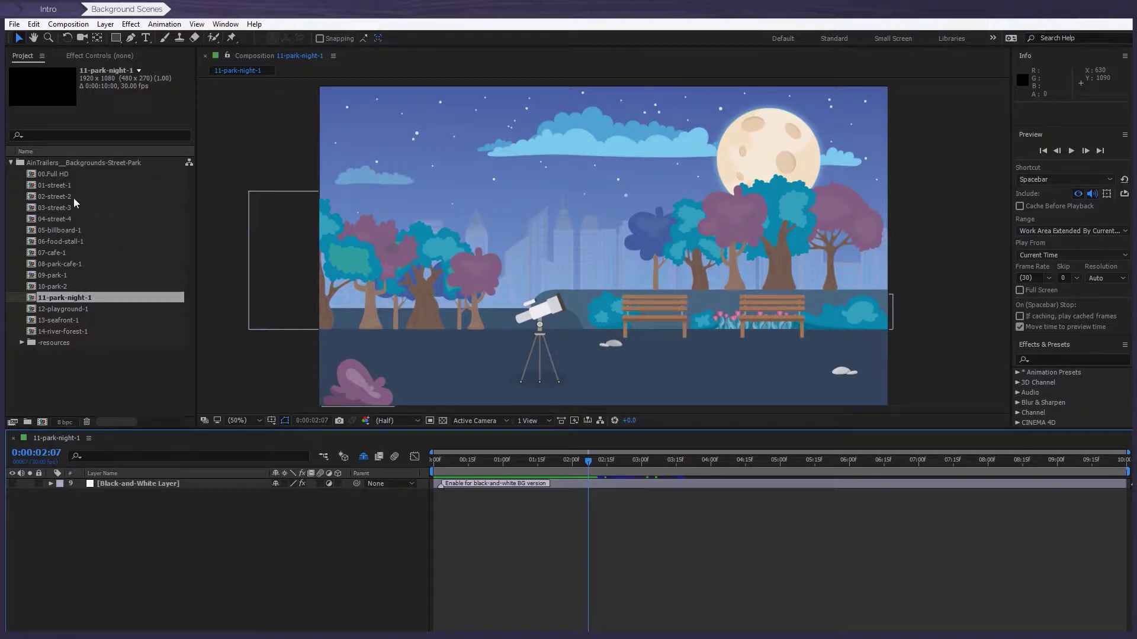
Step: In 00.Full HD, add 11-park-night-1 as a layer below the zombie character
double_click(59, 175)
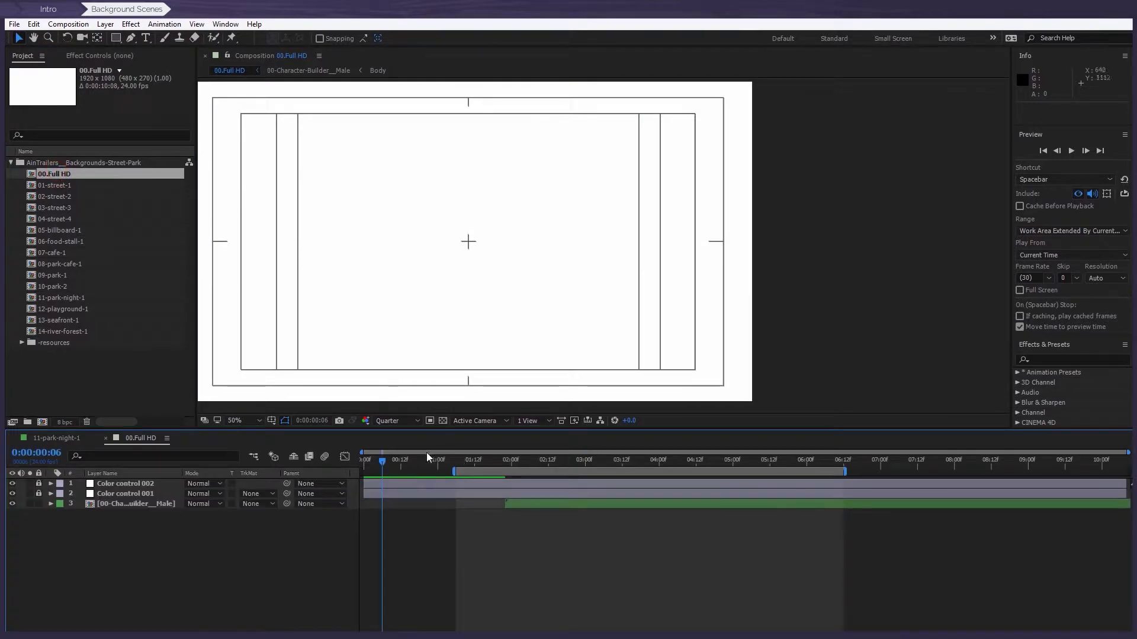
drag(456, 463, 719, 463)
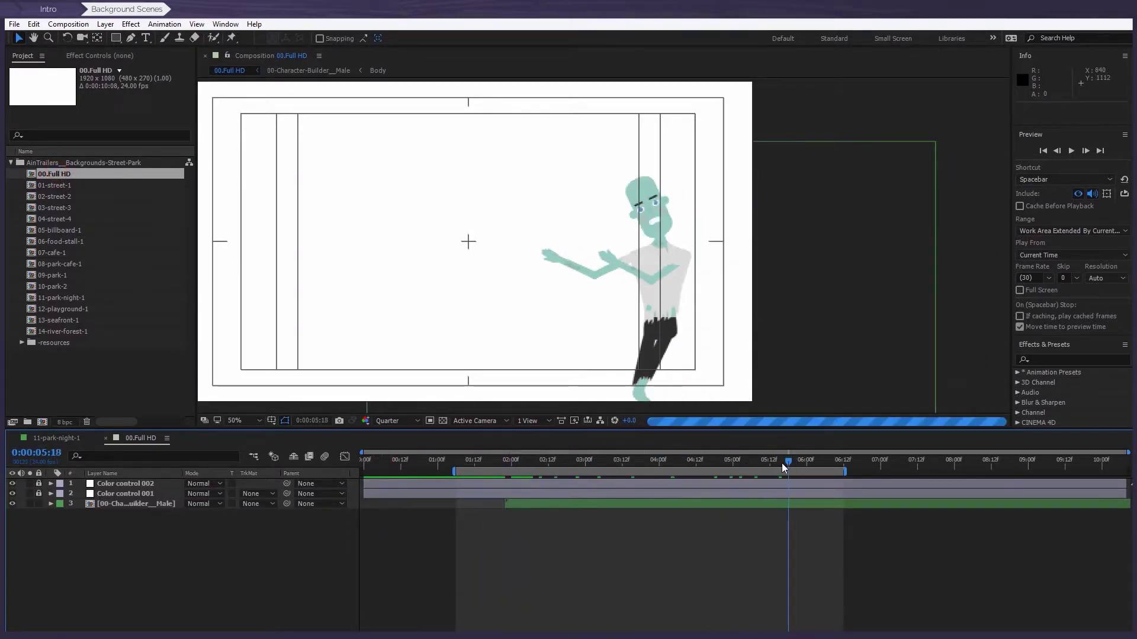
drag(719, 462, 714, 463)
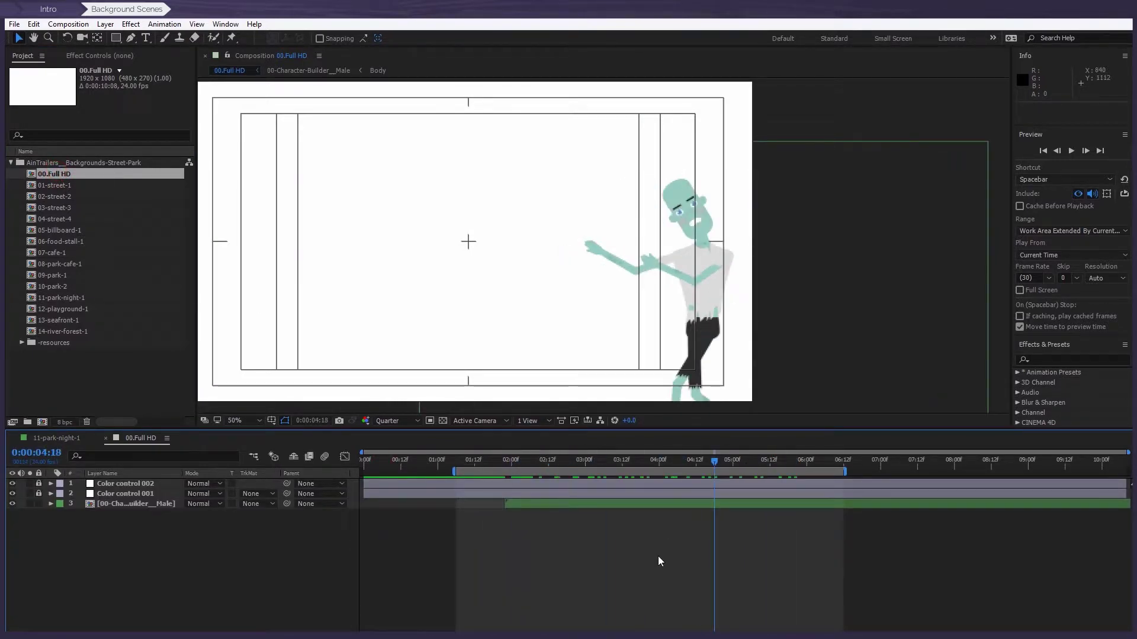
click(76, 301)
drag(64, 295, 101, 521)
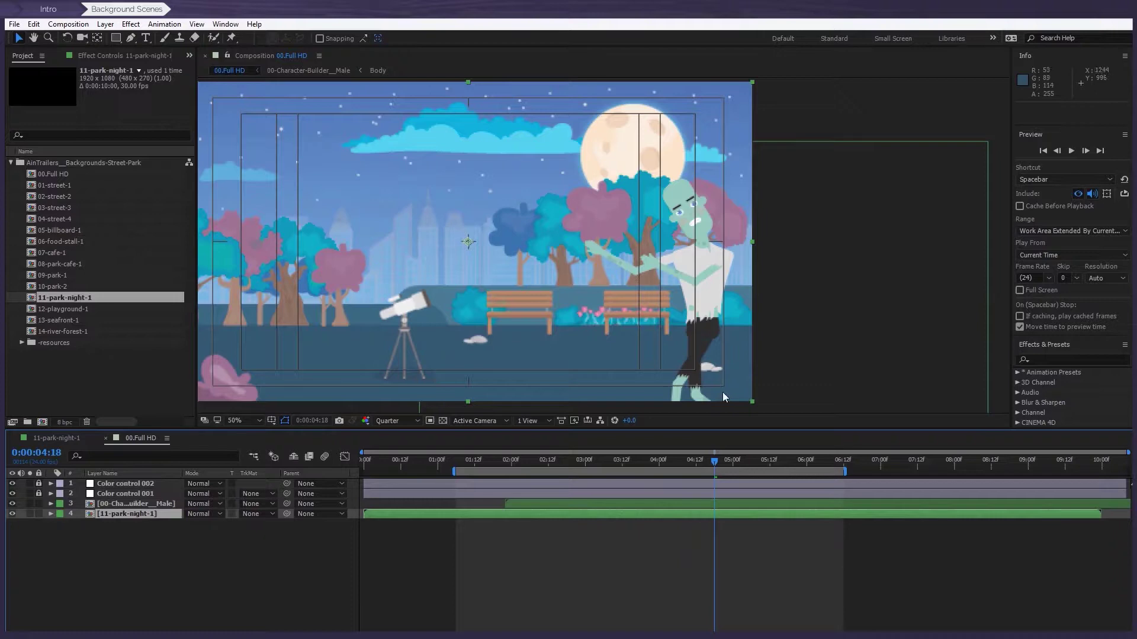
Step: Scale the zombie character layer to 32% and play a preview
mouse_move(700, 459)
mouse_down()
mouse_move(649, 459)
mouse_move(675, 460)
mouse_up()
click(621, 502)
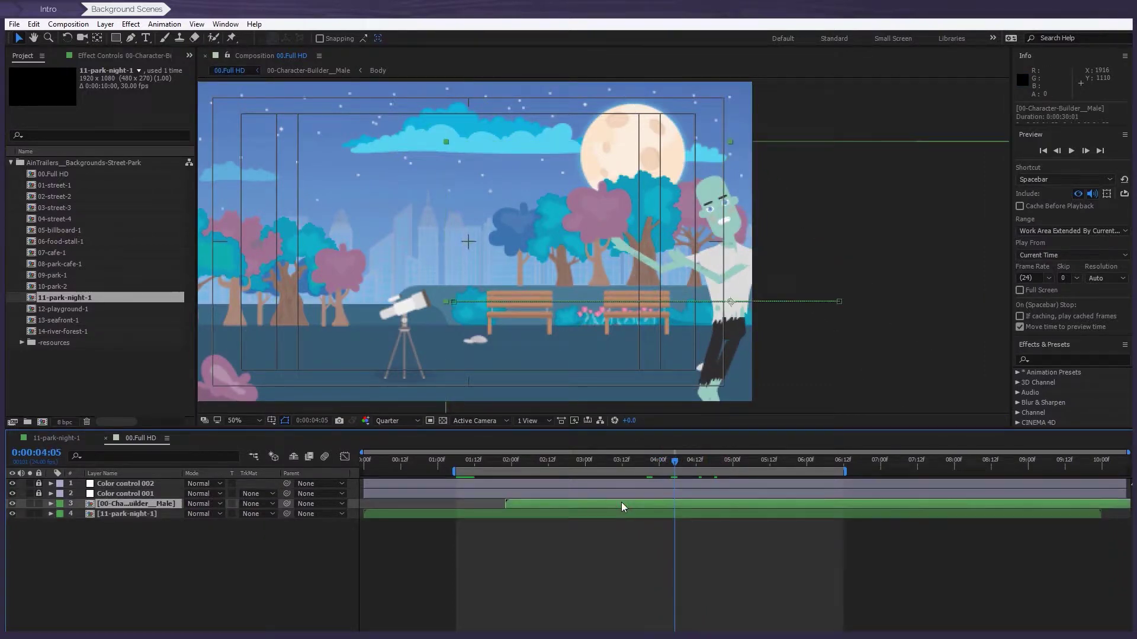
key(s)
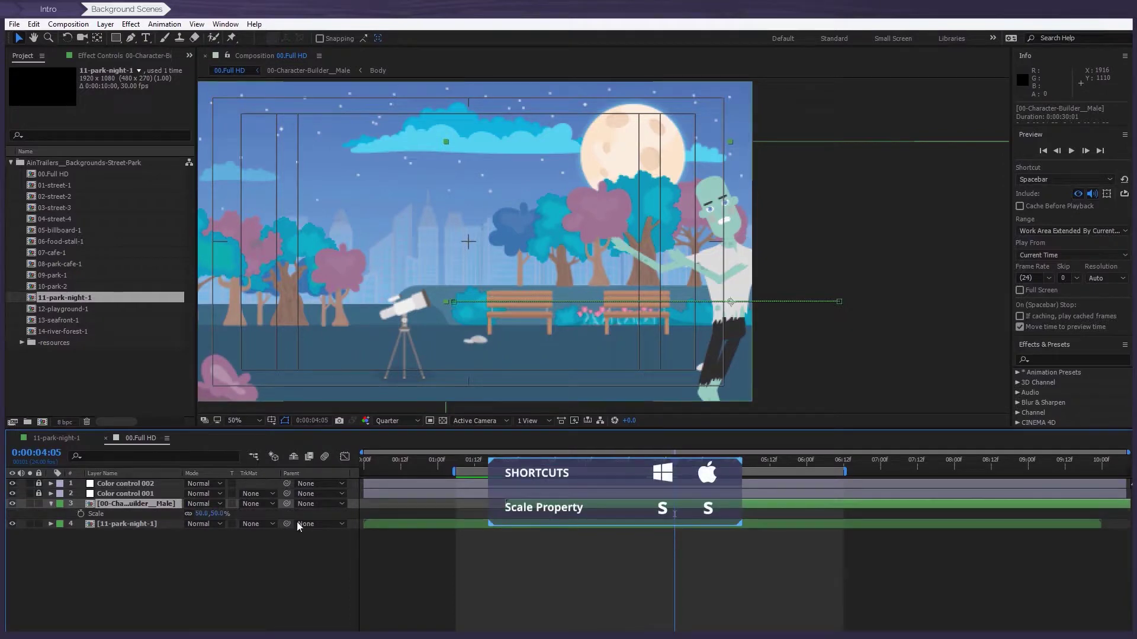
mouse_move(203, 517)
mouse_down()
mouse_move(240, 517)
mouse_move(204, 518)
mouse_up()
key(space)
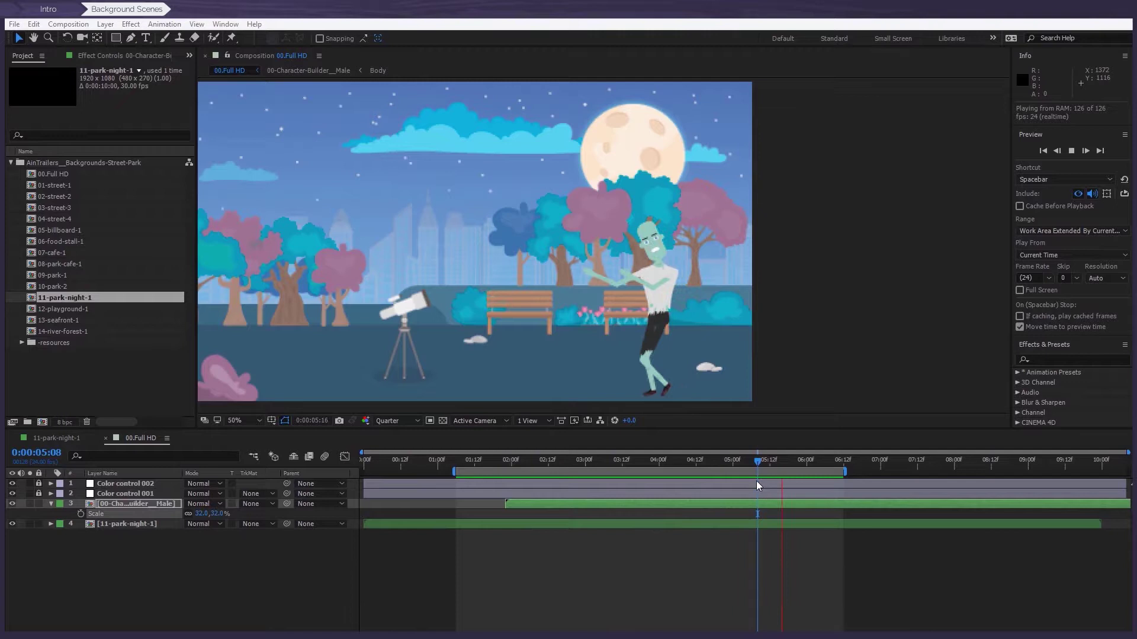
Step: Stop playback and set the viewer resolution to Full
click(759, 461)
mouse_move(760, 460)
mouse_down()
mouse_move(701, 461)
mouse_move(737, 463)
mouse_up()
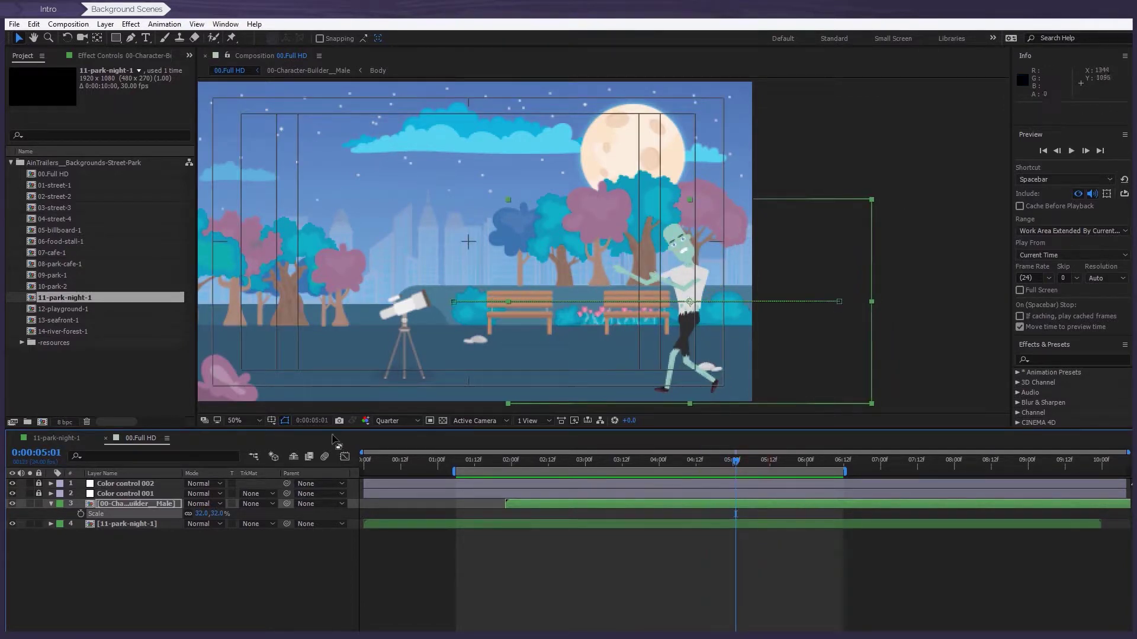
click(389, 422)
click(409, 449)
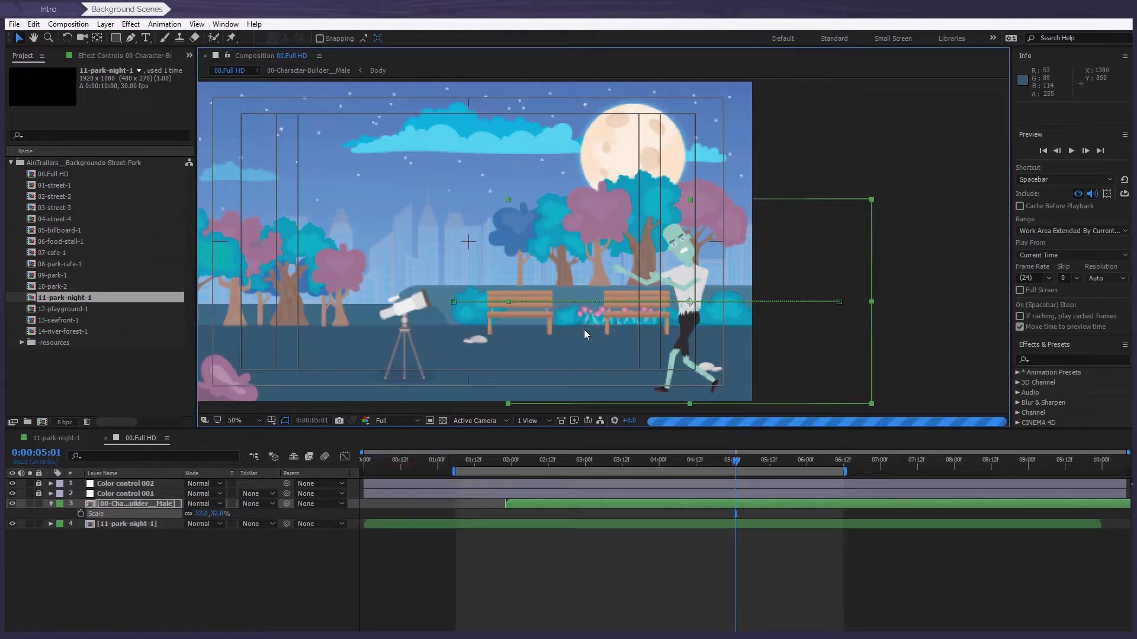
scroll(676, 275, up, 4)
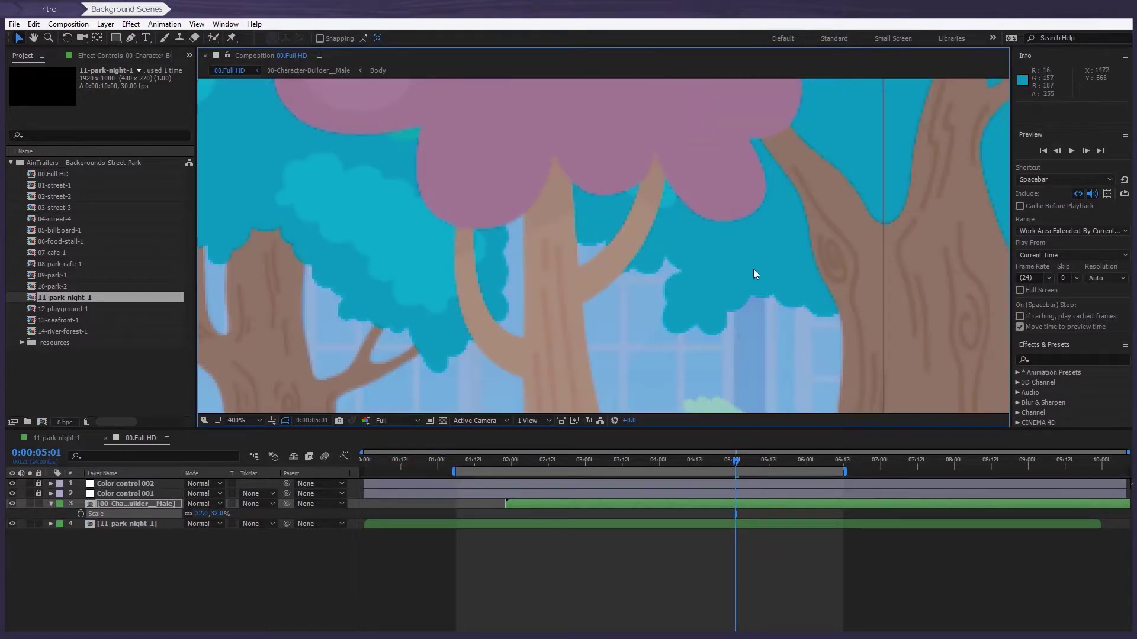
scroll(757, 268, down, 3)
drag(673, 245, 740, 248)
click(675, 545)
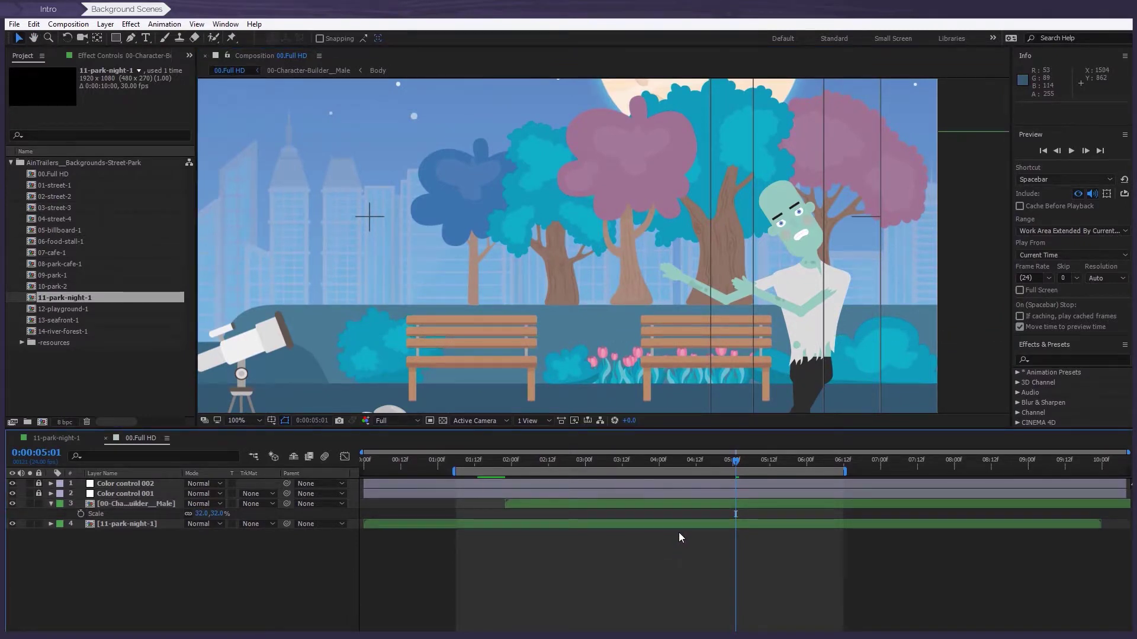
click(688, 526)
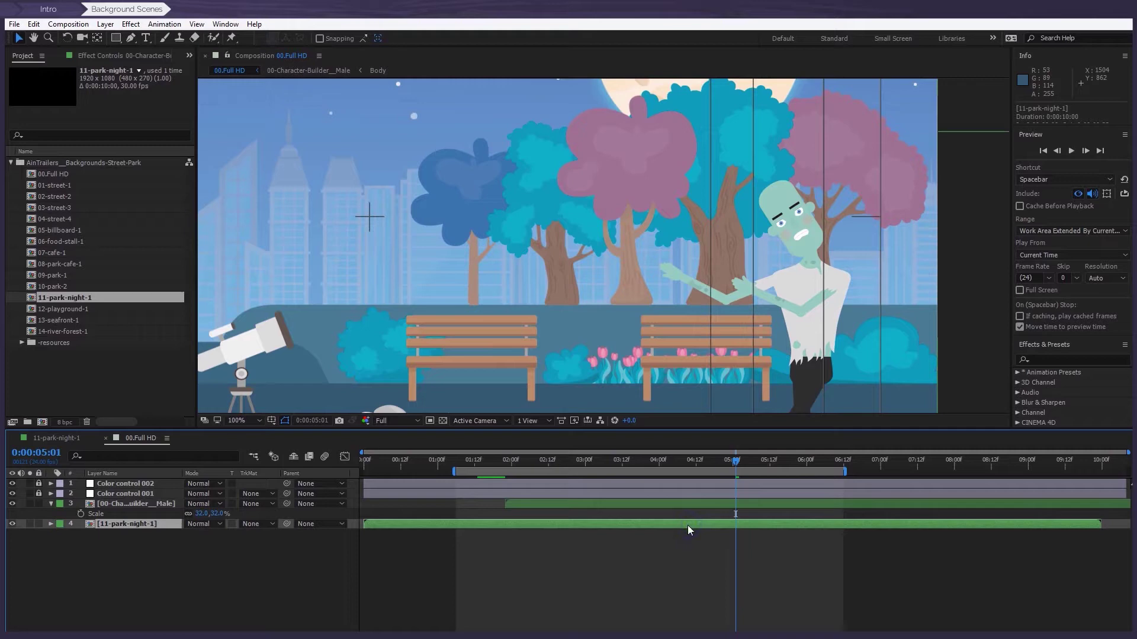
Step: Add a Blur & Sharpen > Fast Box Blur effect to the 11-park-night-1 layer
right_click(687, 525)
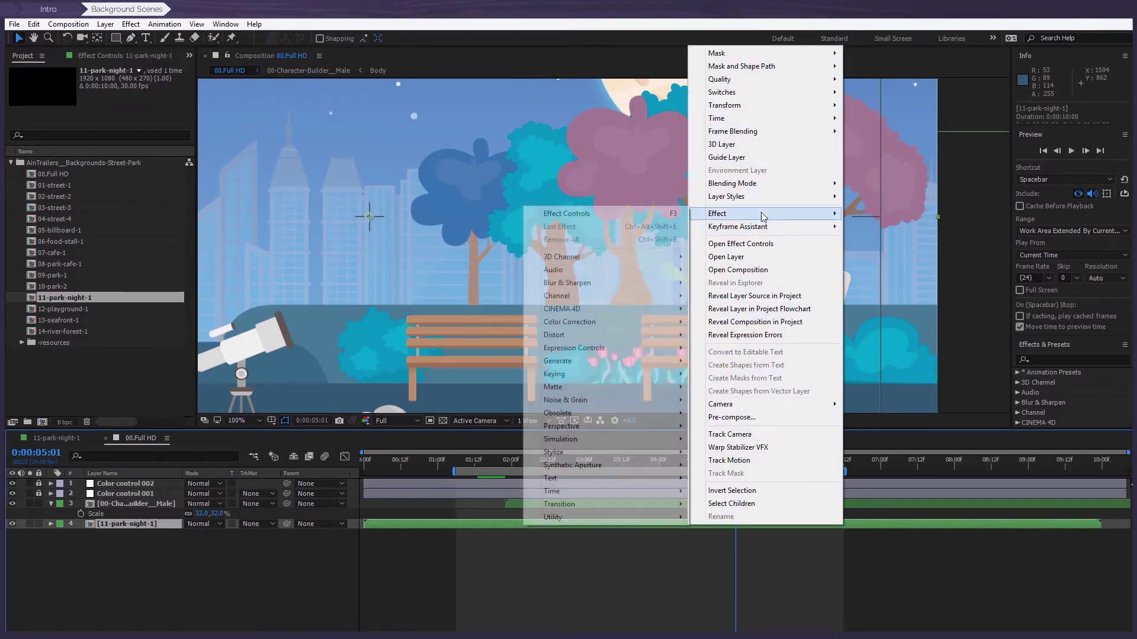
mouse_move(566, 283)
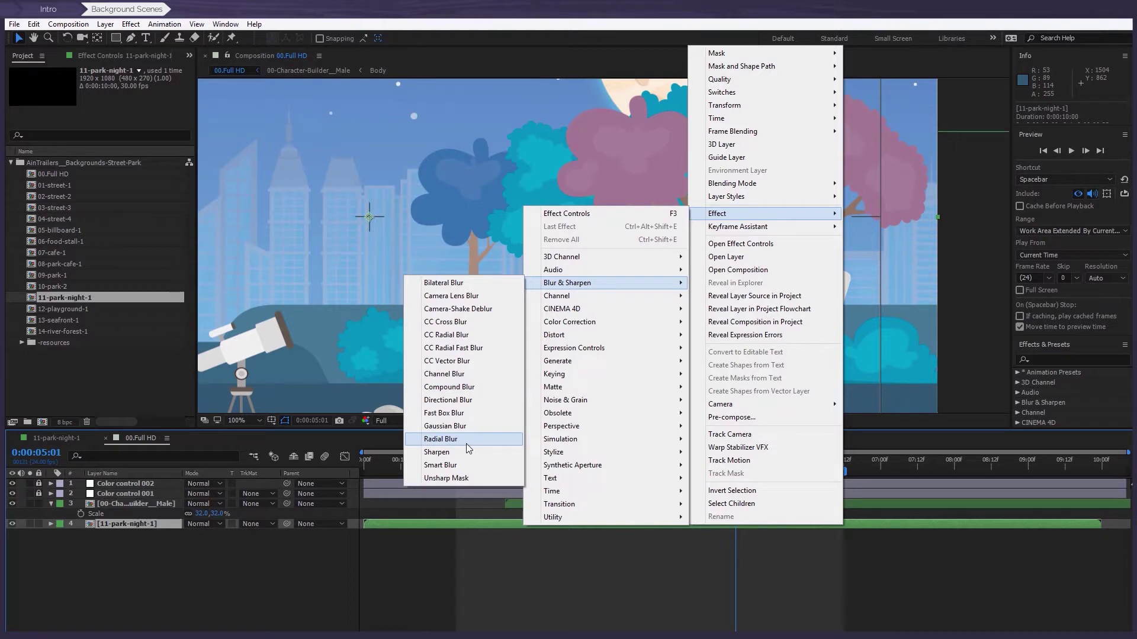
click(470, 415)
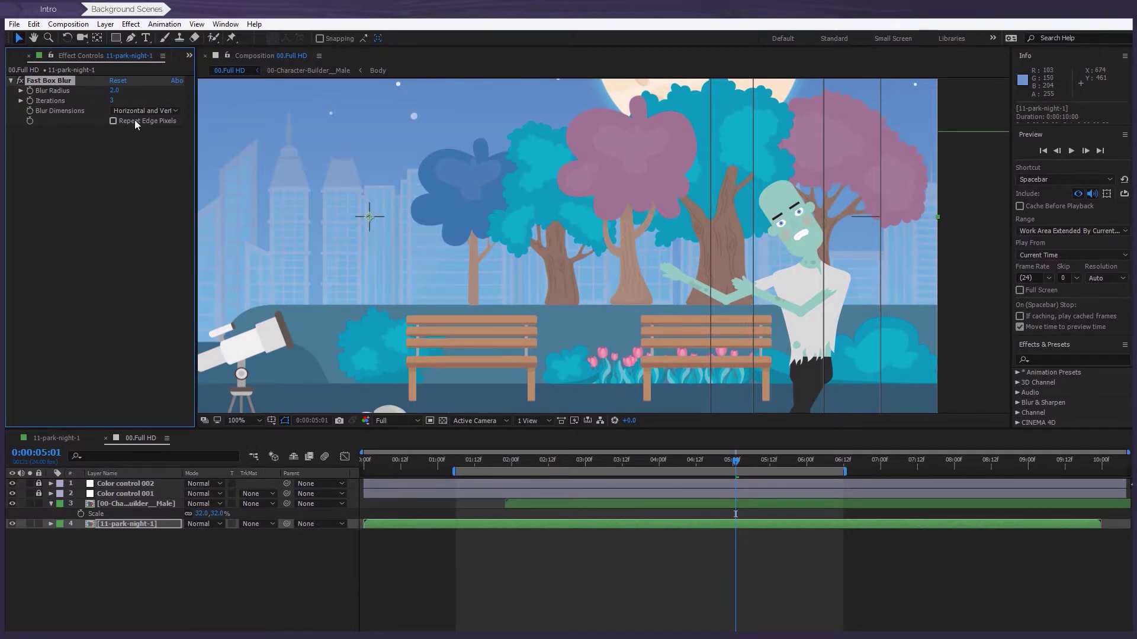
scroll(573, 261, down, 2)
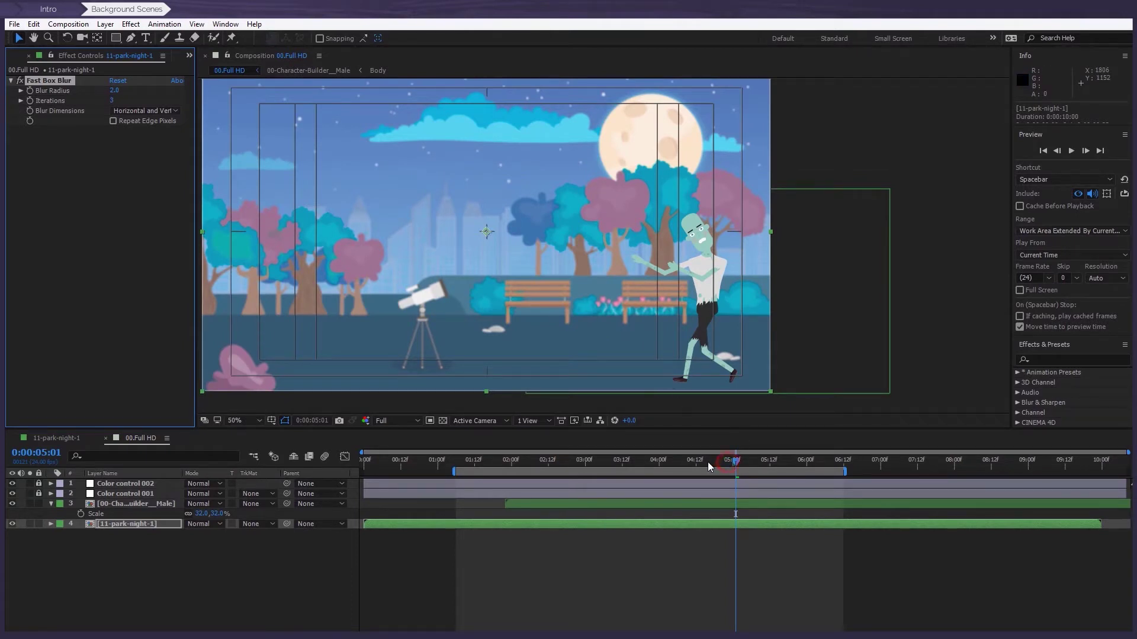
Step: Turn off the Title/Action Safe guides and recentre the view over the blurred park
drag(708, 461, 670, 462)
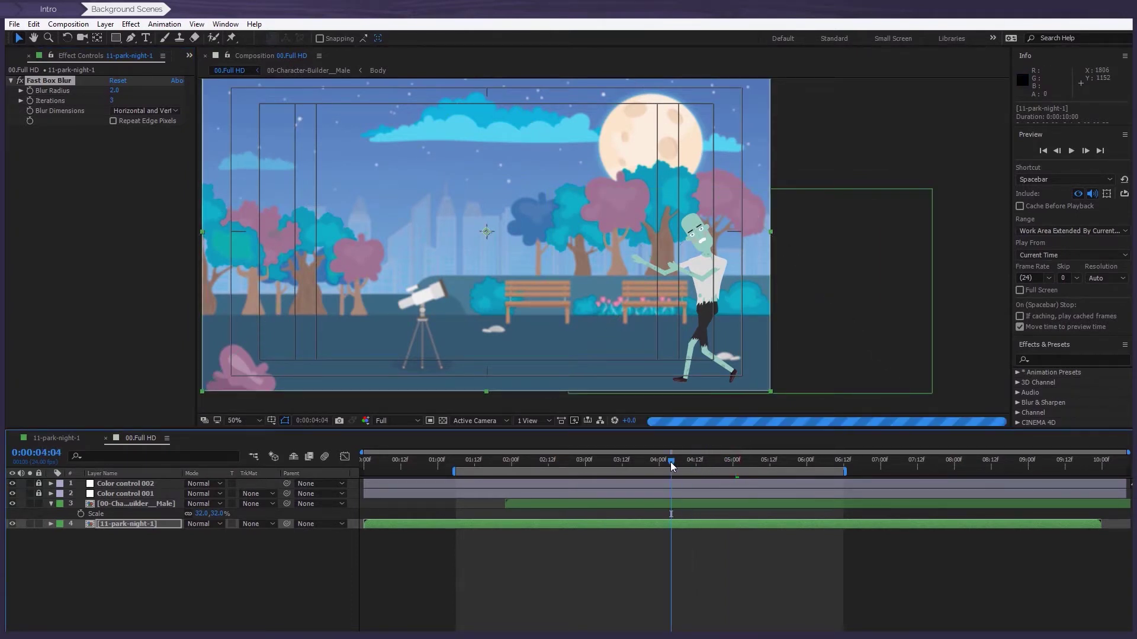
drag(671, 462, 760, 460)
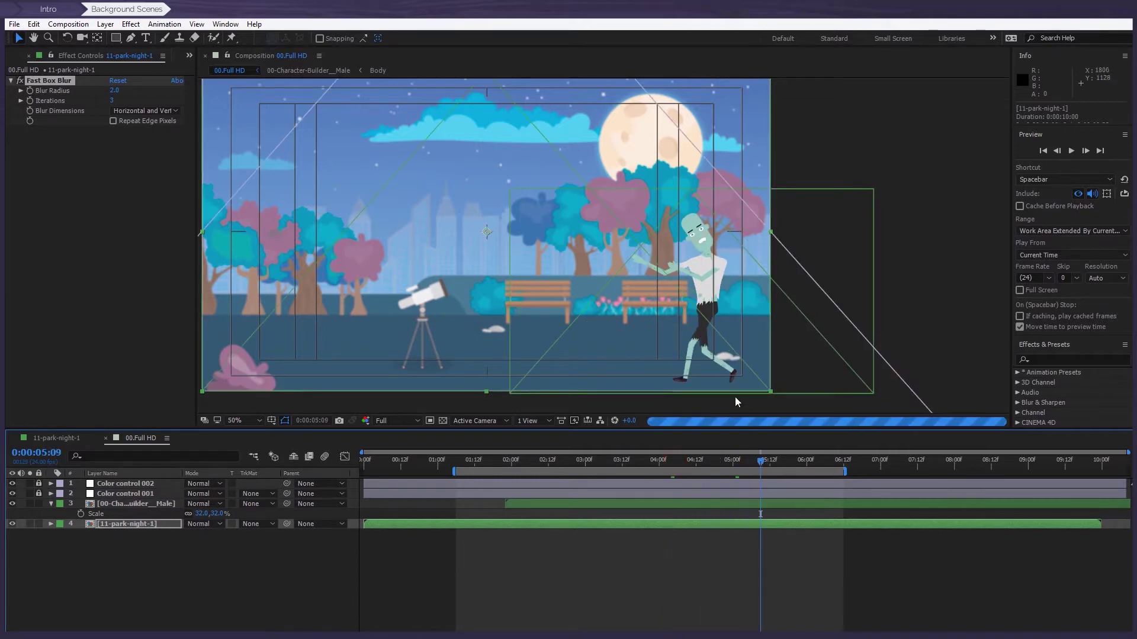
scroll(686, 279, up, 2)
scroll(682, 296, down, 2)
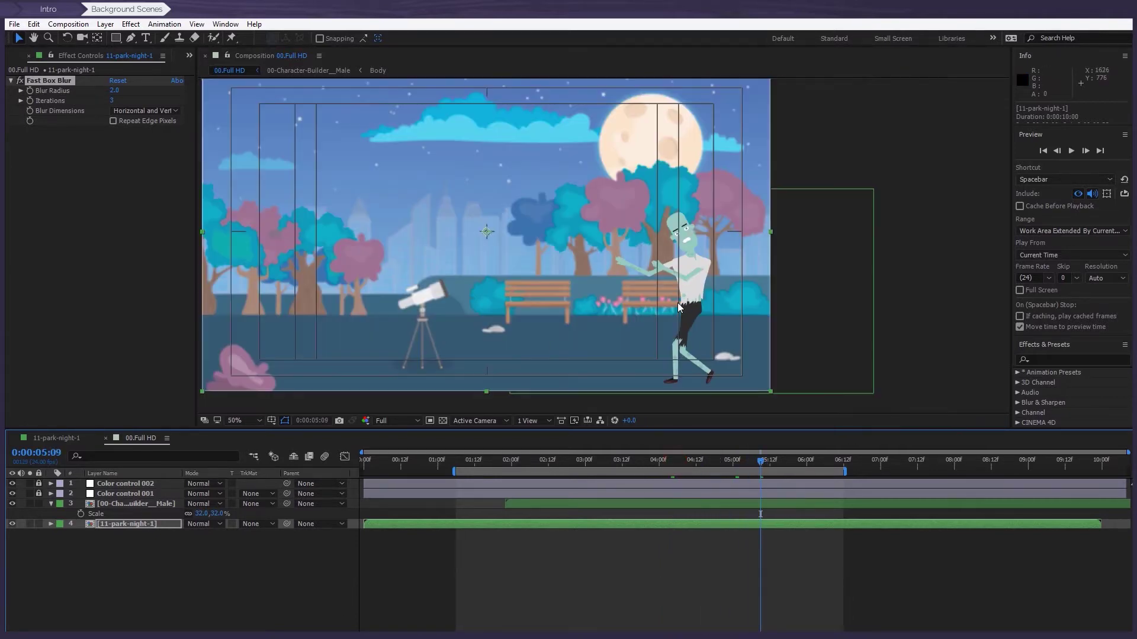
click(271, 422)
click(289, 436)
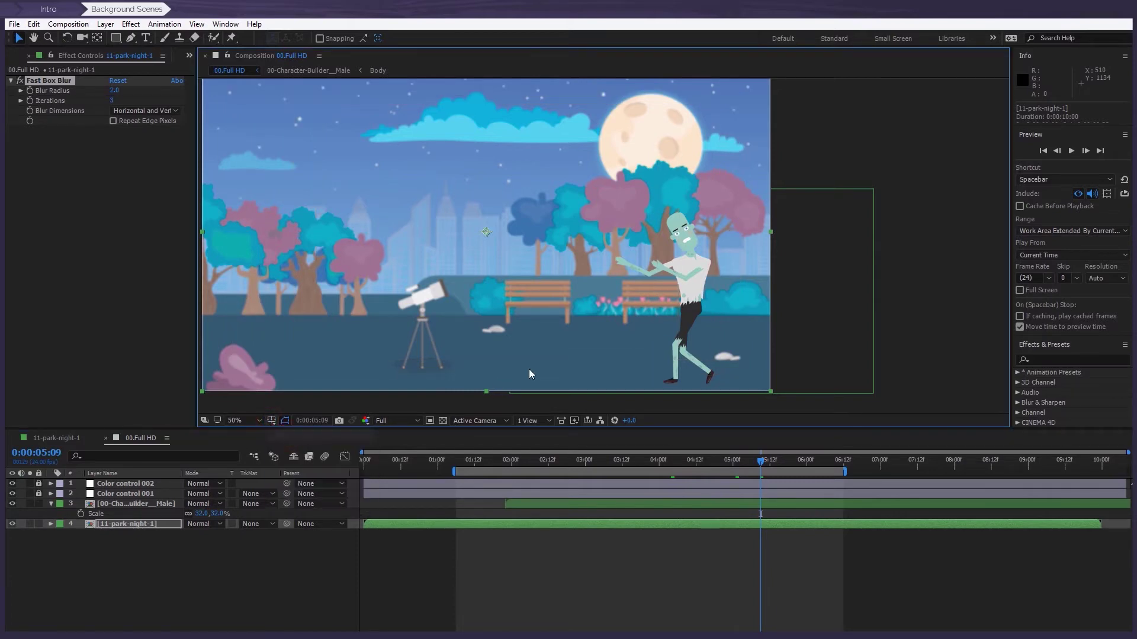
drag(672, 301, 740, 309)
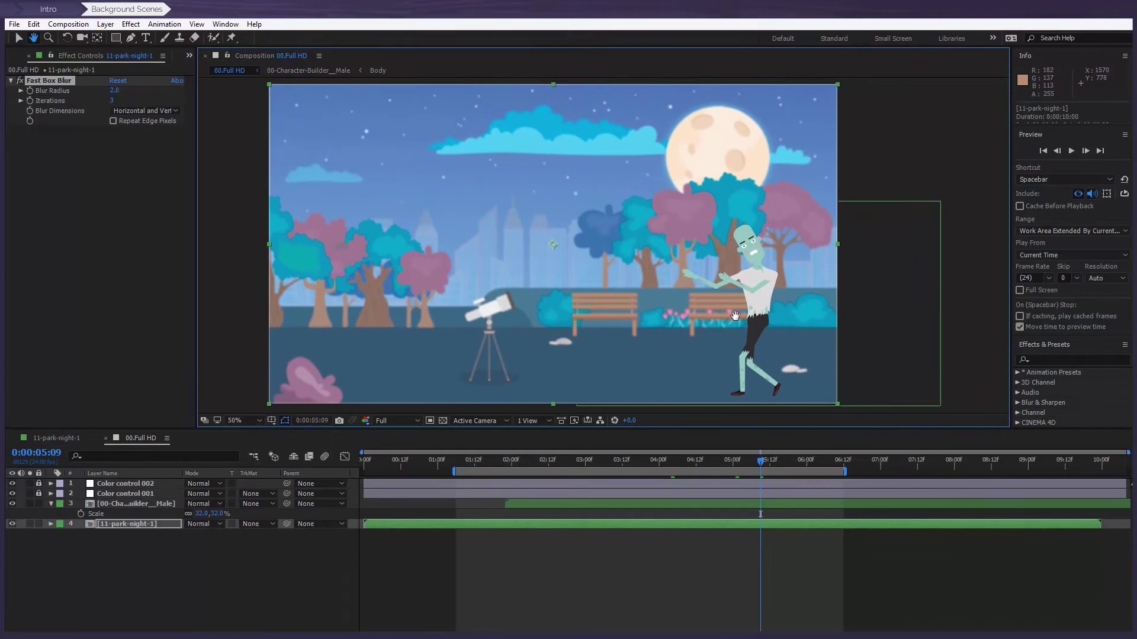